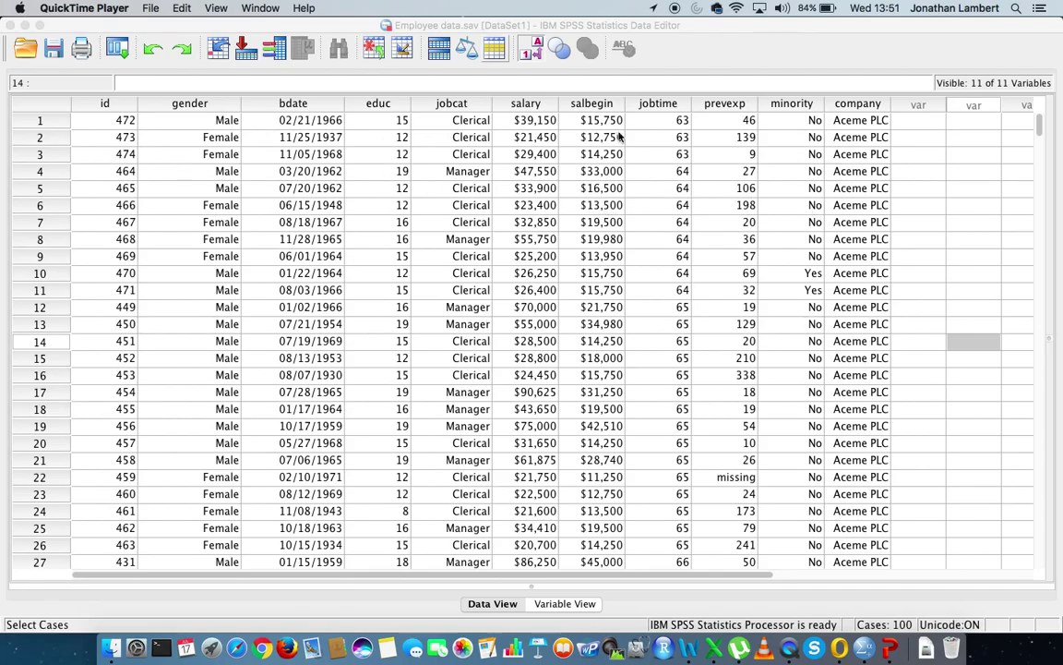
- Examine how individual employees are stored as cases, highlighting several case rows and the id column of the employee dataset
{"action": "mouse_move", "coordinate": [1039, 127]}
{"action": "left_mouse_down"}
{"action": "mouse_move", "coordinate": [1038, 546]}
{"action": "mouse_move", "coordinate": [1060, 289]}
{"action": "mouse_move", "coordinate": [1039, 125]}
{"action": "left_mouse_up"}
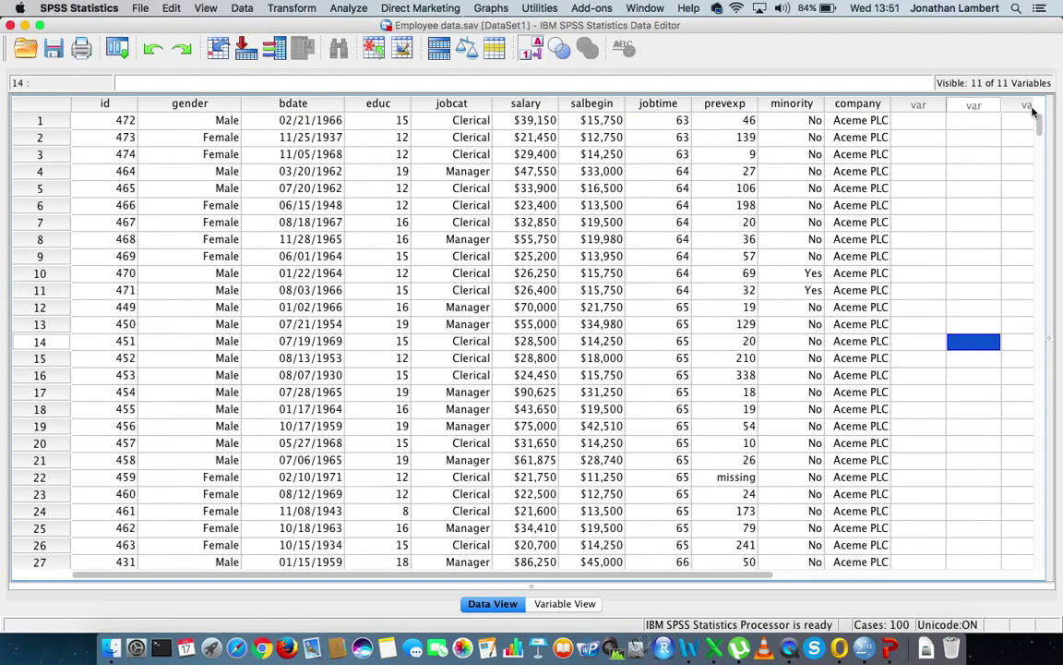
{"action": "left_click", "coordinate": [53, 140]}
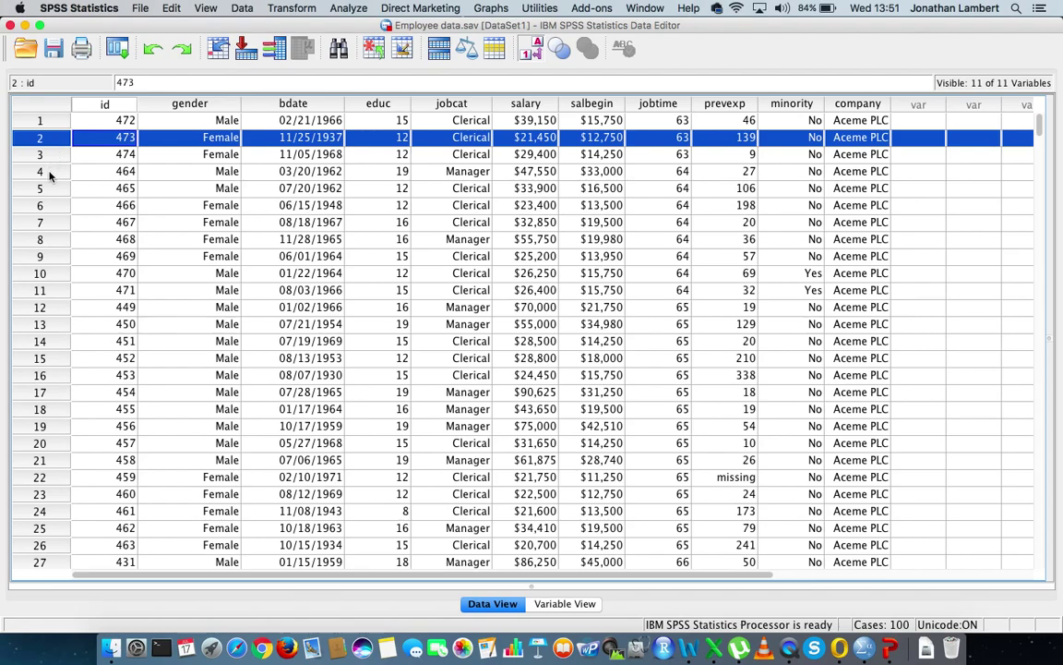
{"action": "left_click", "coordinate": [41, 172]}
{"action": "left_click", "coordinate": [47, 209]}
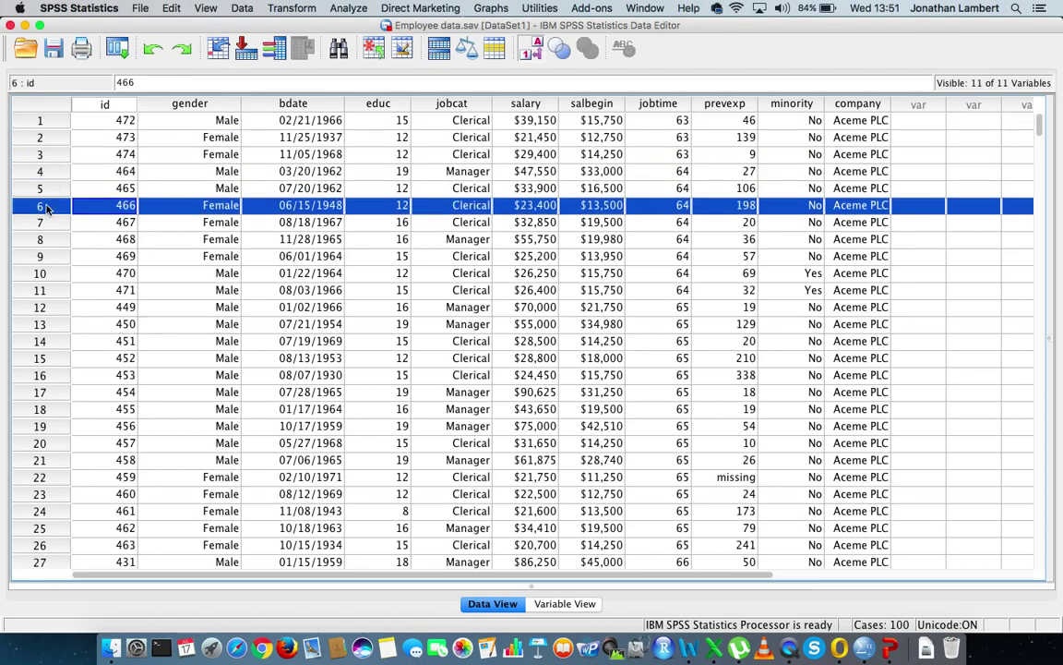
{"action": "left_click", "coordinate": [123, 107]}
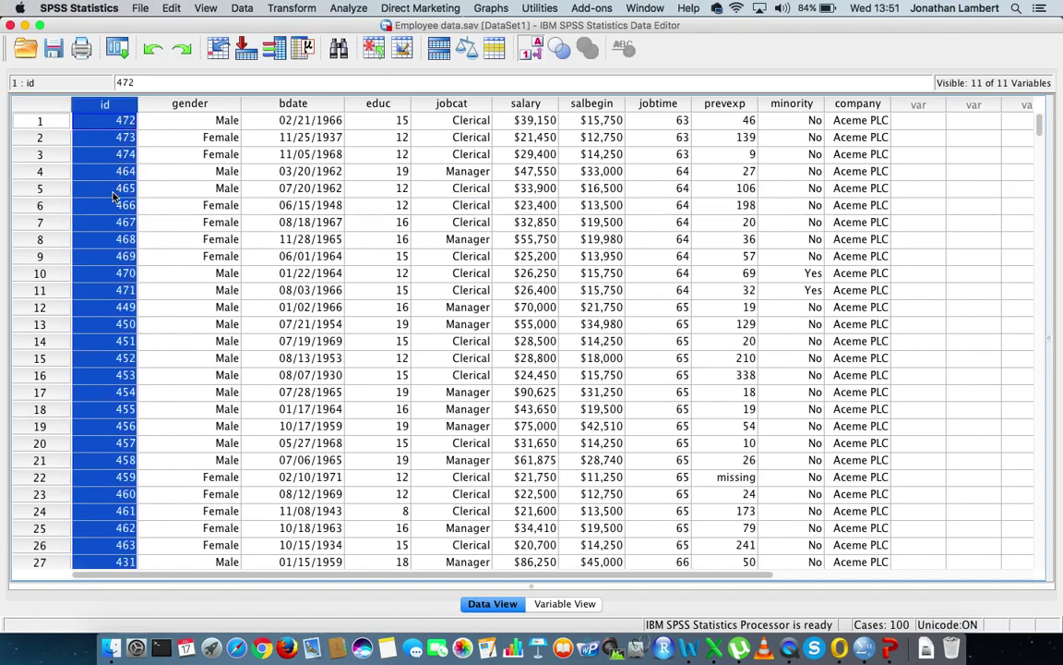
{"action": "left_click", "coordinate": [39, 121]}
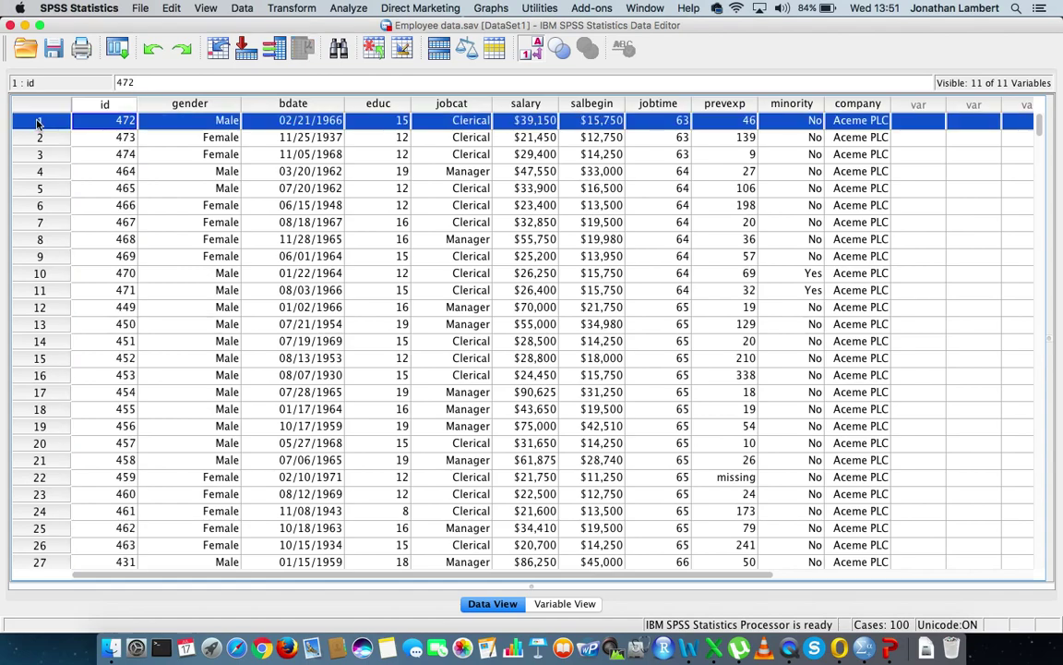
- Review the dataset's variables one by one, from gender and bdate through educ, jobcat, salary, salbegin and jobtime to prevexp
{"action": "left_click", "coordinate": [189, 104]}
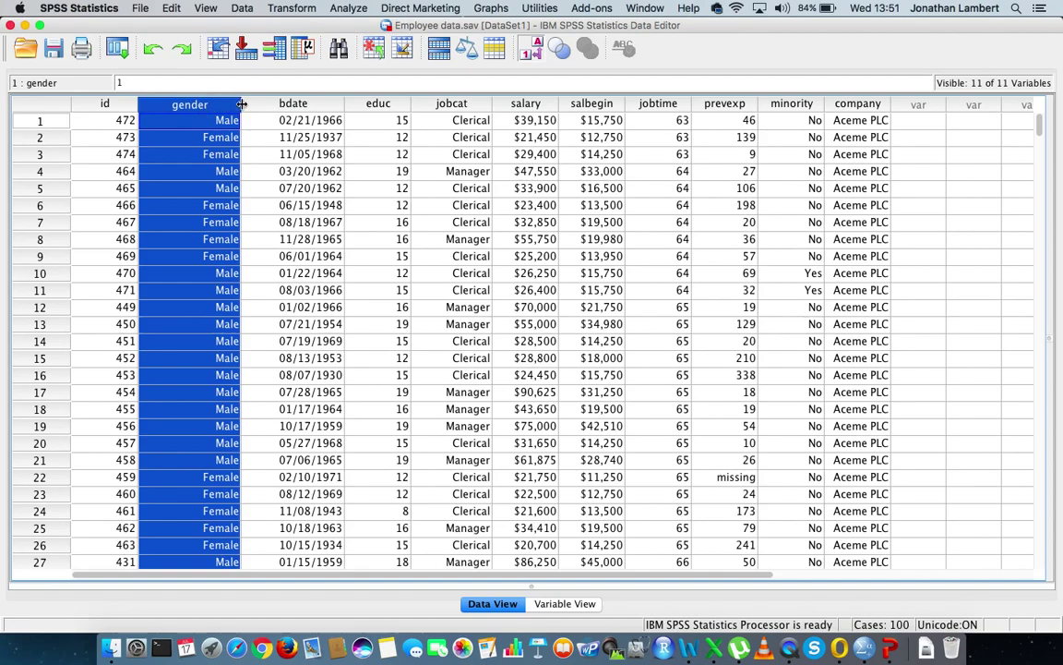
{"action": "left_click", "coordinate": [314, 108]}
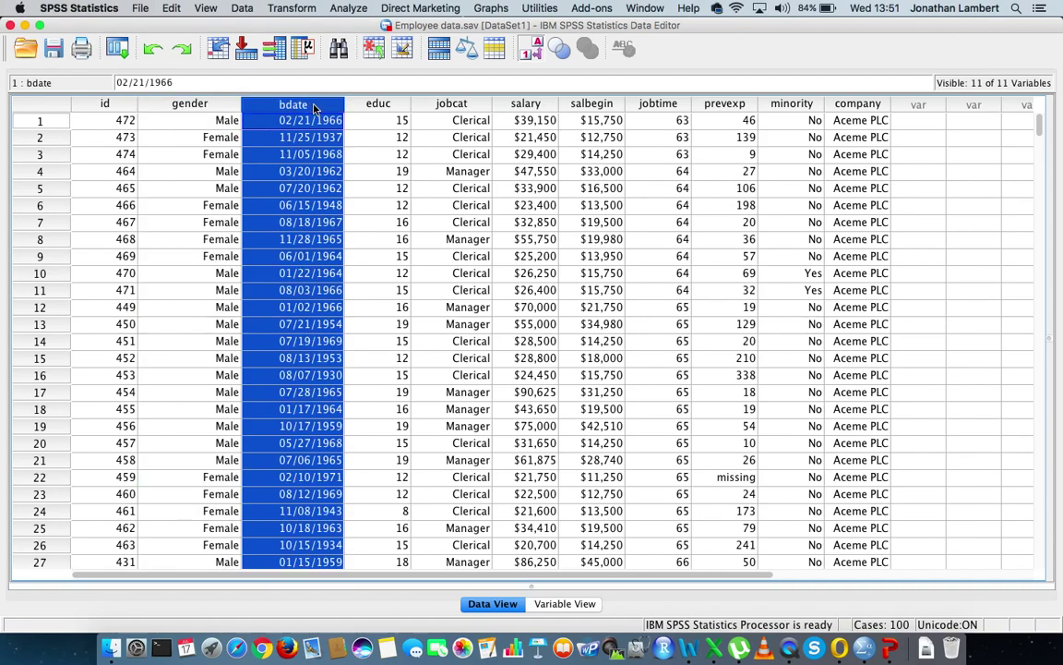
{"action": "left_click", "coordinate": [381, 106]}
{"action": "left_click", "coordinate": [462, 106]}
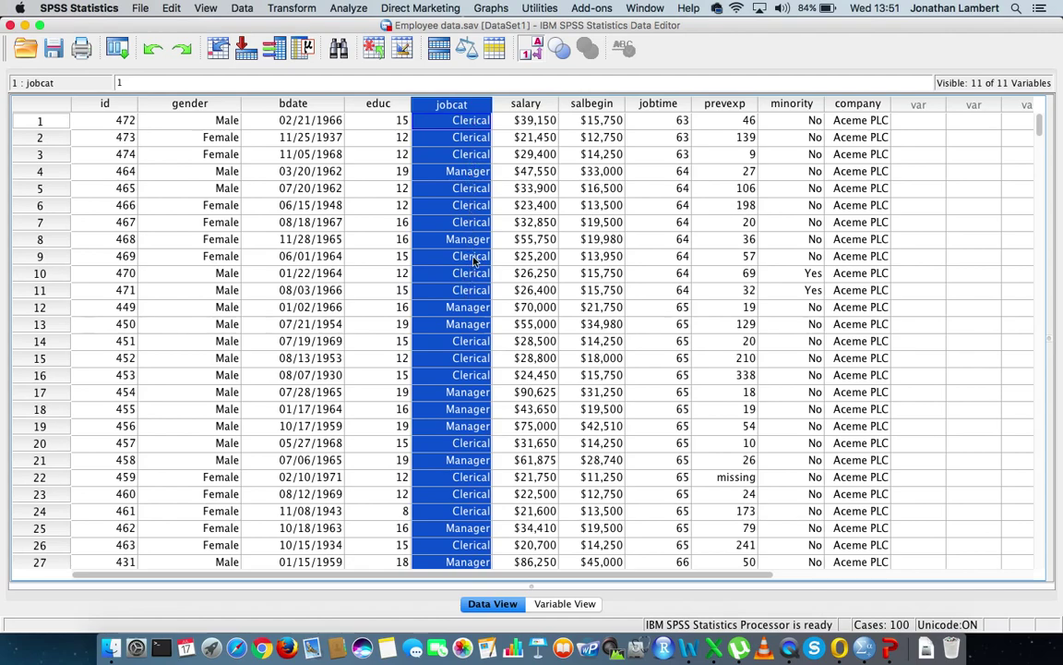
{"action": "left_click", "coordinate": [539, 105]}
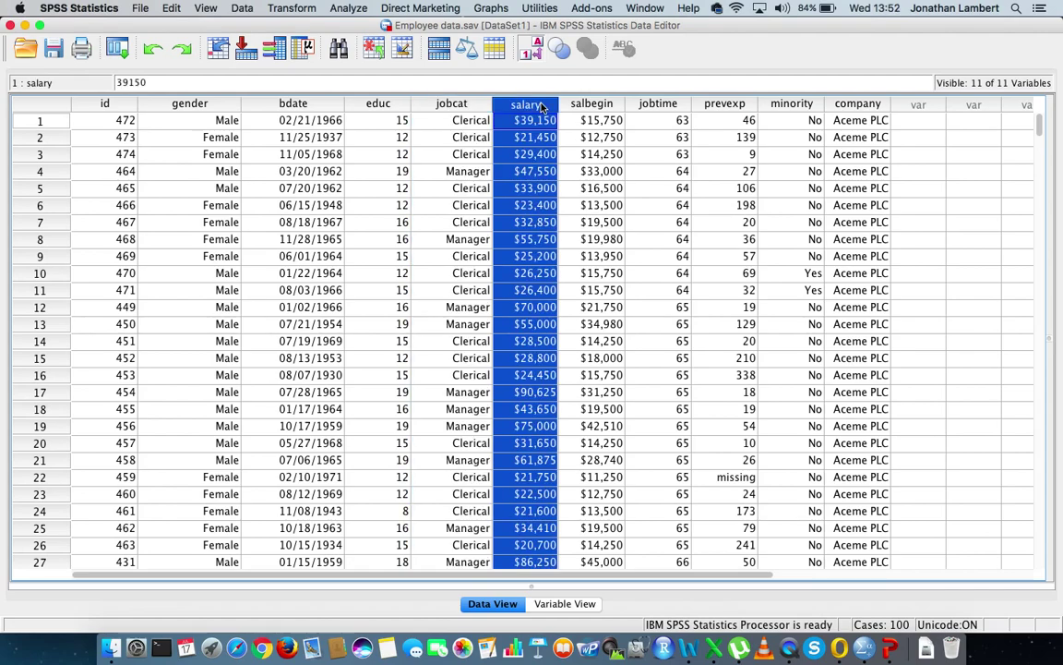
{"action": "left_click", "coordinate": [605, 107]}
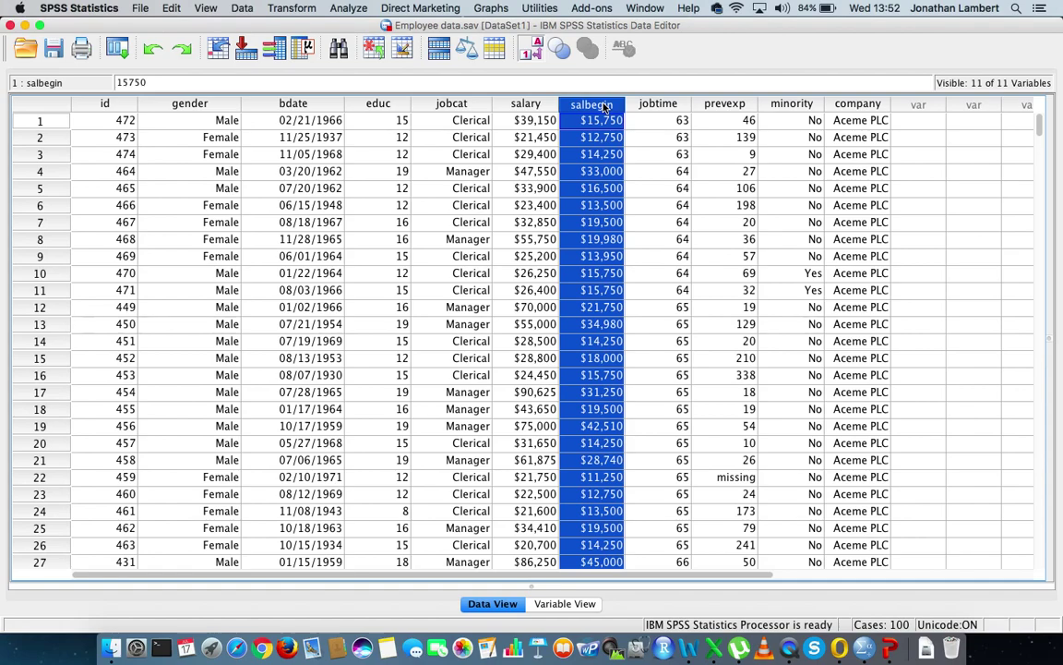
{"action": "left_click", "coordinate": [663, 106]}
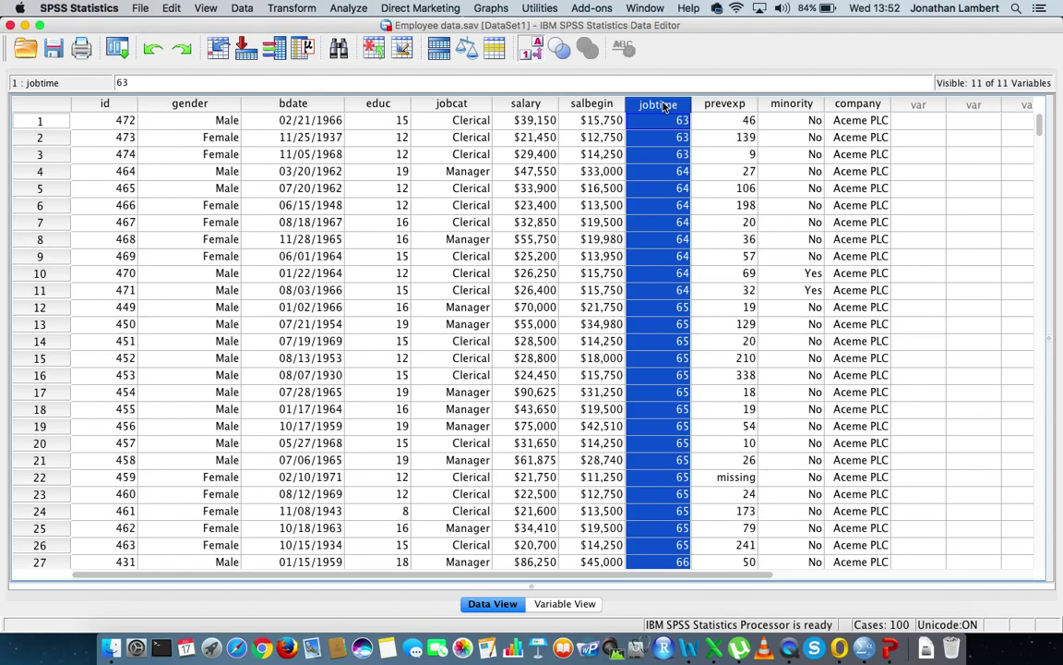
{"action": "left_click", "coordinate": [730, 106]}
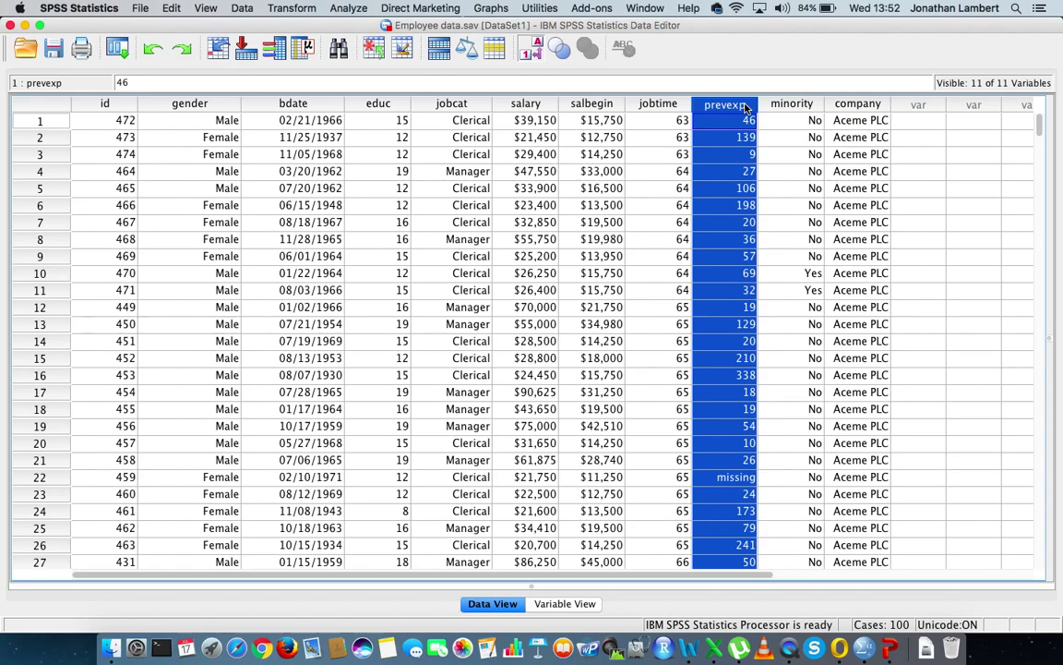
- Compare the salary and salbegin columns as repeated measurements on the same employee, highlighting case 5 as an example
{"action": "left_click", "coordinate": [541, 107]}
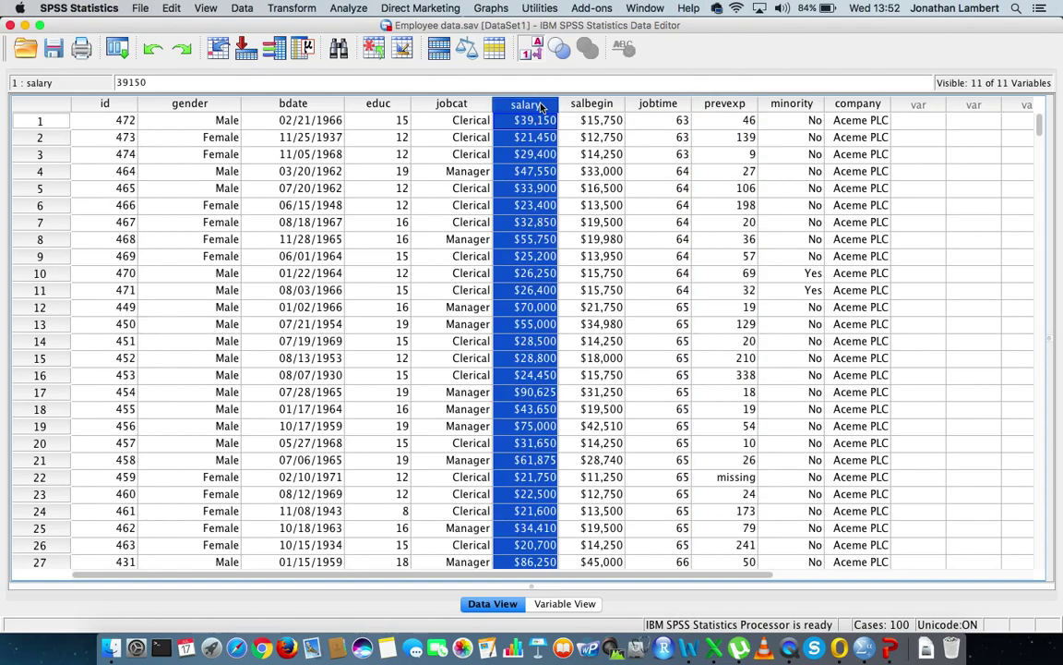
{"action": "left_click", "coordinate": [598, 107]}
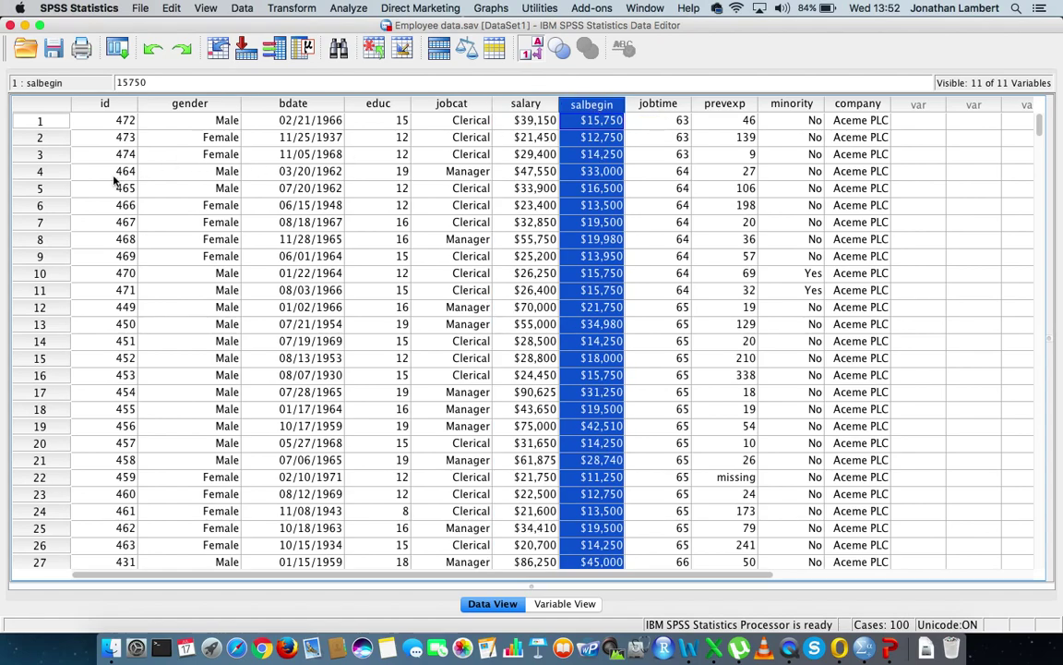
{"action": "left_click", "coordinate": [41, 188]}
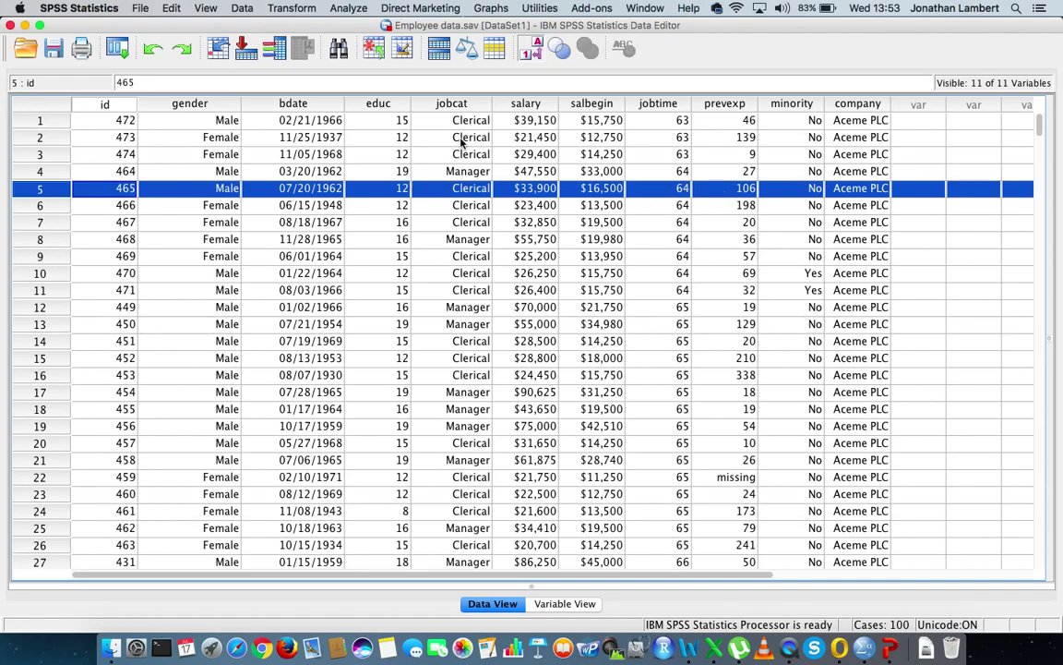
{"action": "left_click", "coordinate": [528, 104]}
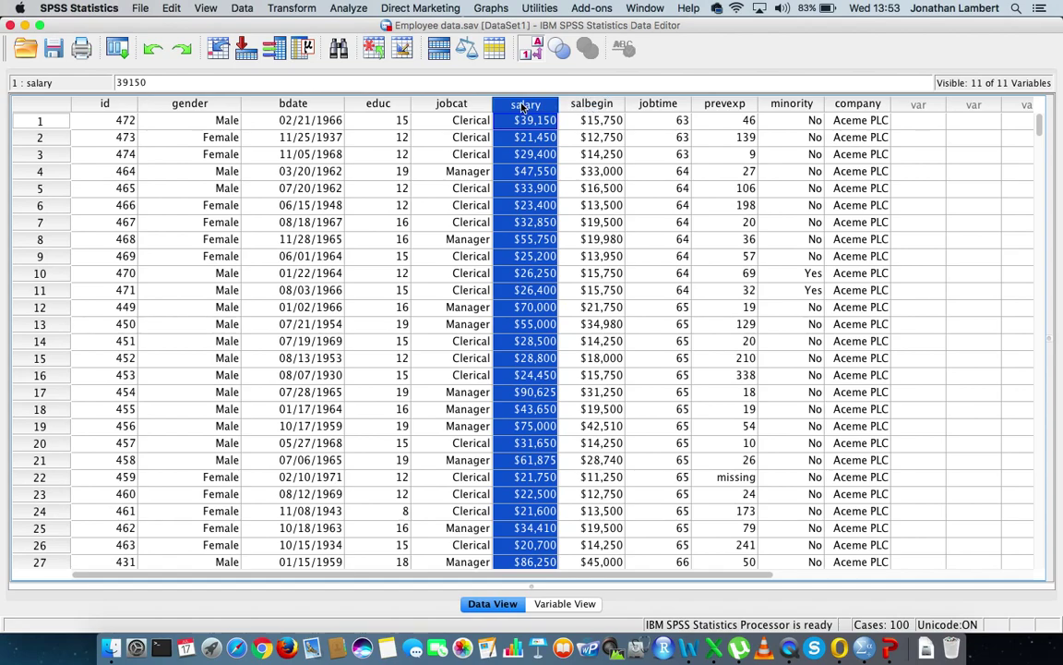
{"action": "left_click", "coordinate": [591, 106]}
{"action": "left_click", "coordinate": [533, 104]}
- Open the Paired-Samples T Test dialog and widen it enough to read the full variable names
{"action": "left_click", "coordinate": [351, 10]}
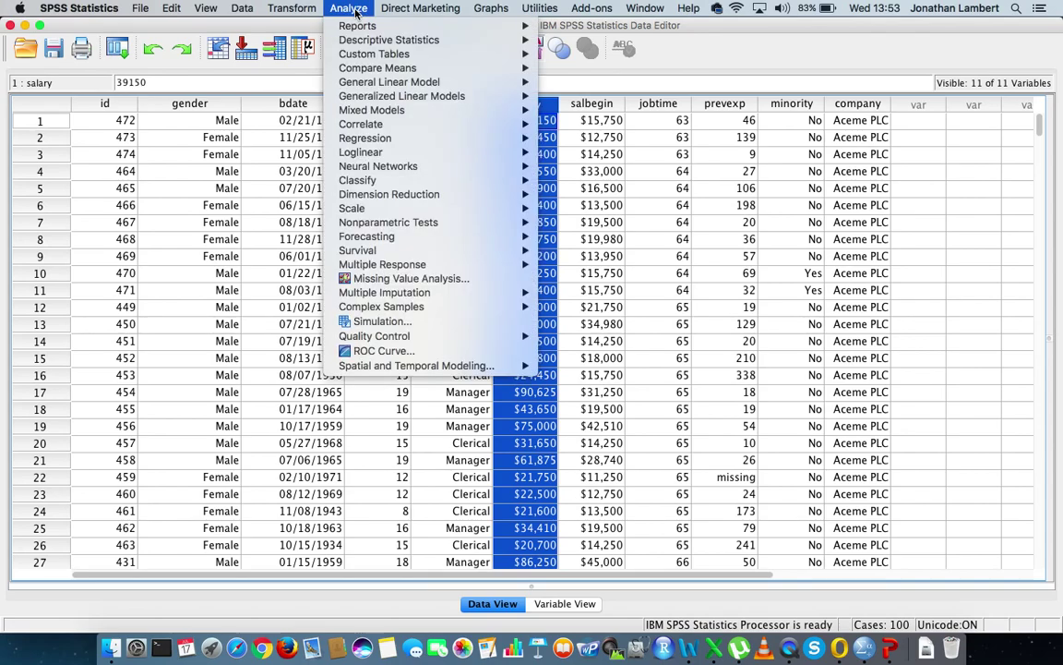
{"action": "mouse_move", "coordinate": [400, 72]}
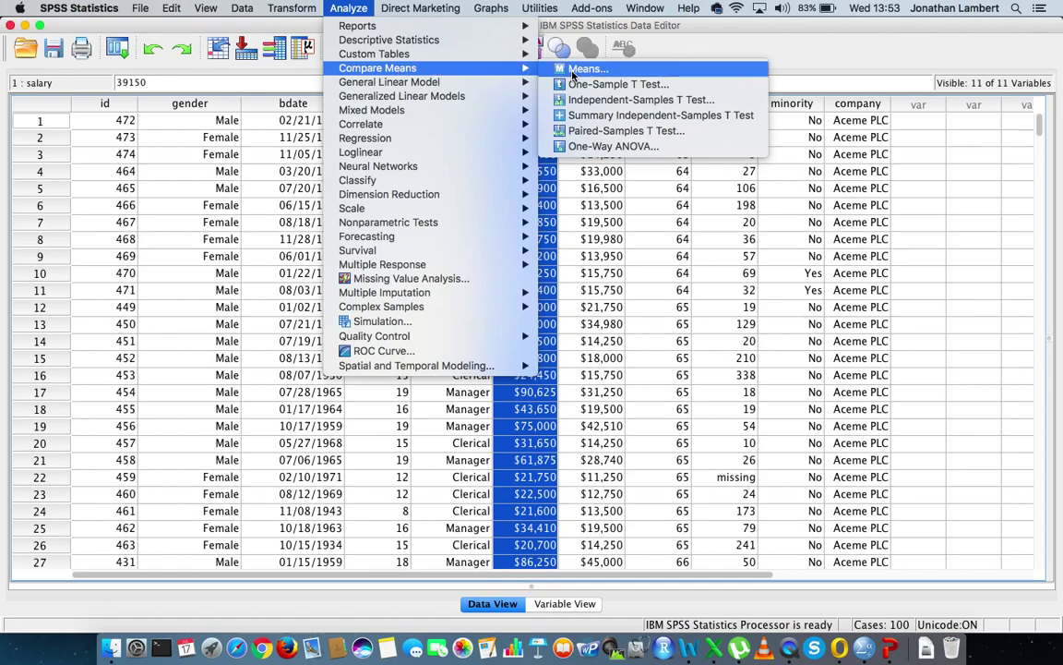
{"action": "left_click", "coordinate": [641, 136]}
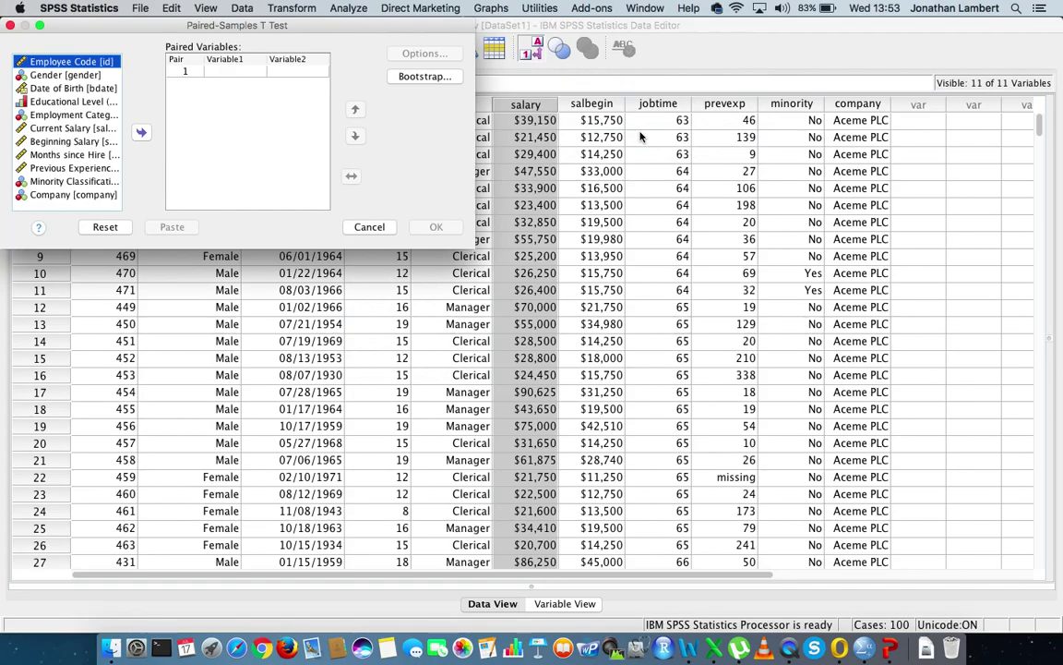
{"action": "left_click_drag", "start_coordinate": [367, 32], "coordinate": [643, 123]}
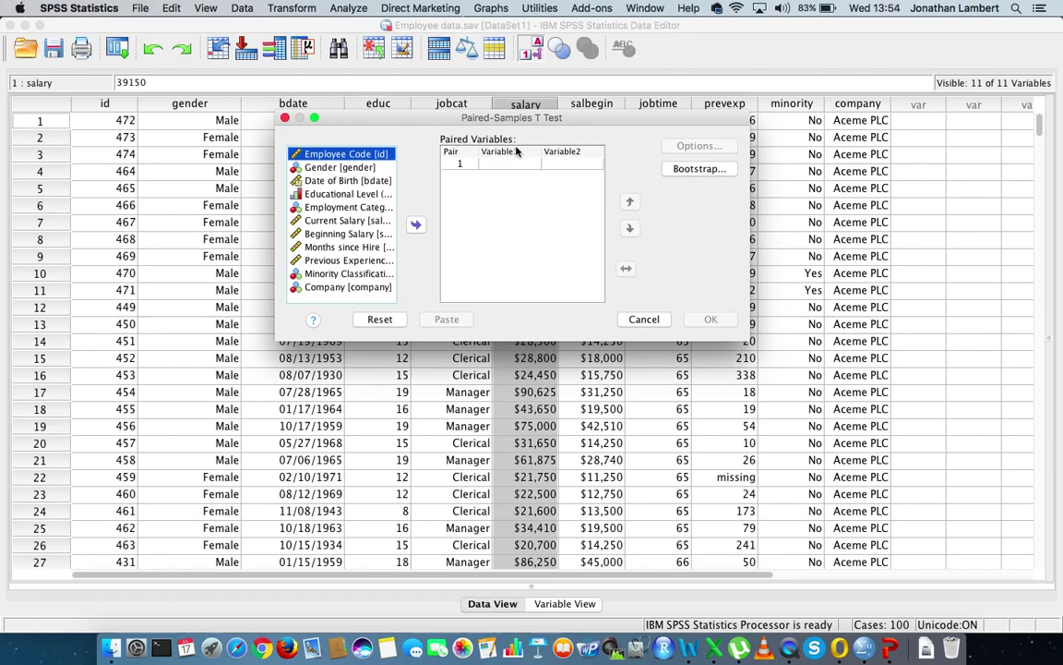
{"action": "left_click_drag", "start_coordinate": [275, 197], "coordinate": [86, 192]}
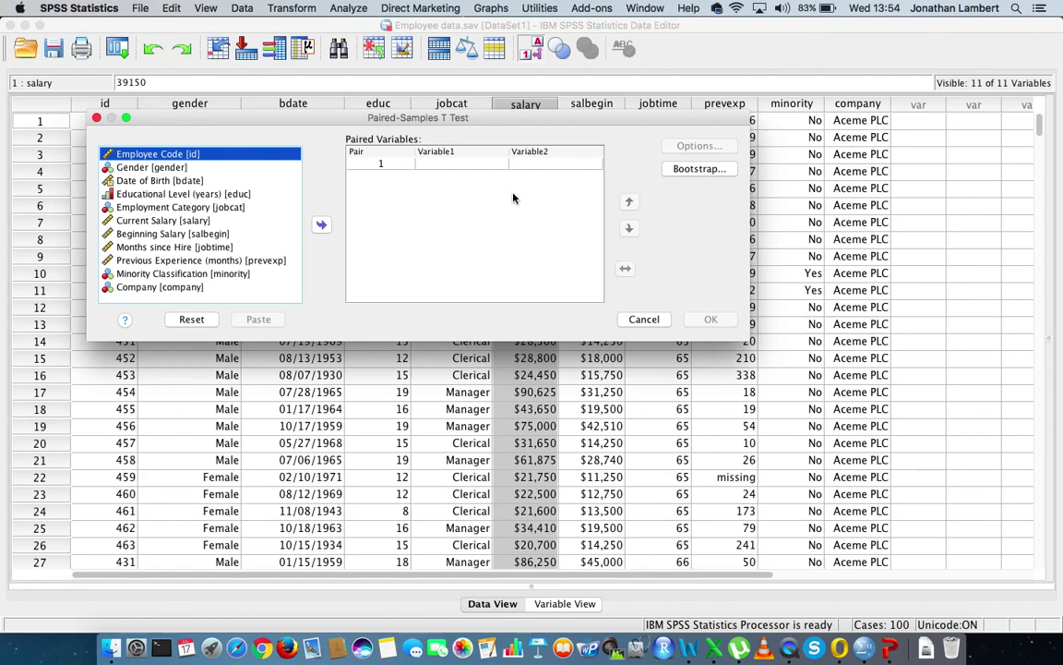
- Pair Current Salary as Variable1 with Beginning Salary as Variable2 and run the paired-samples t test
{"action": "left_click", "coordinate": [169, 224]}
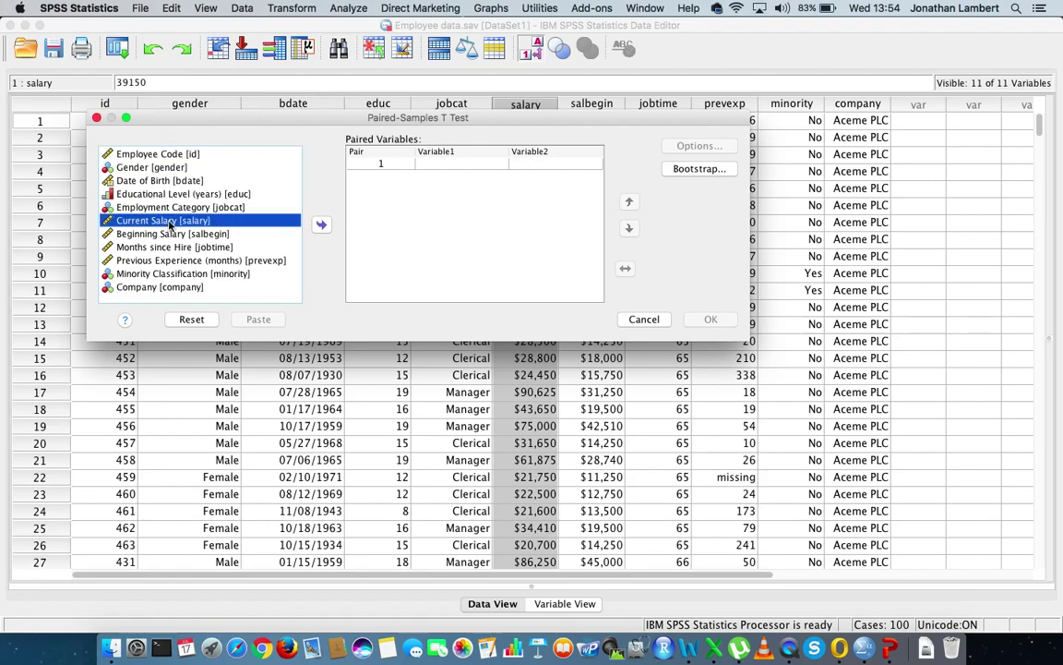
{"action": "left_click", "coordinate": [321, 225]}
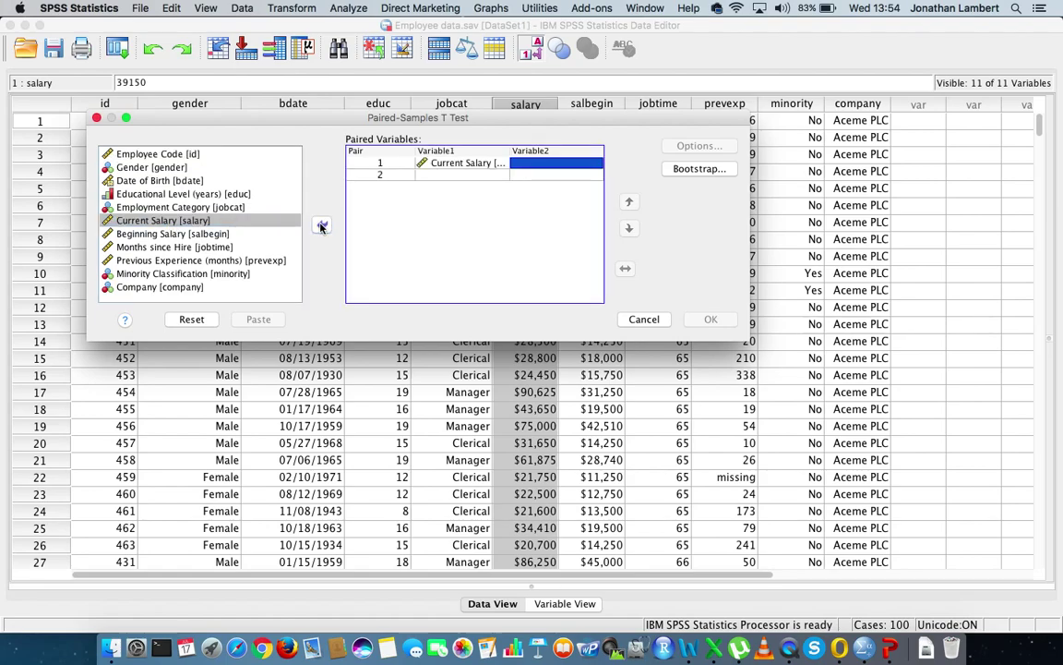
{"action": "left_click", "coordinate": [169, 235]}
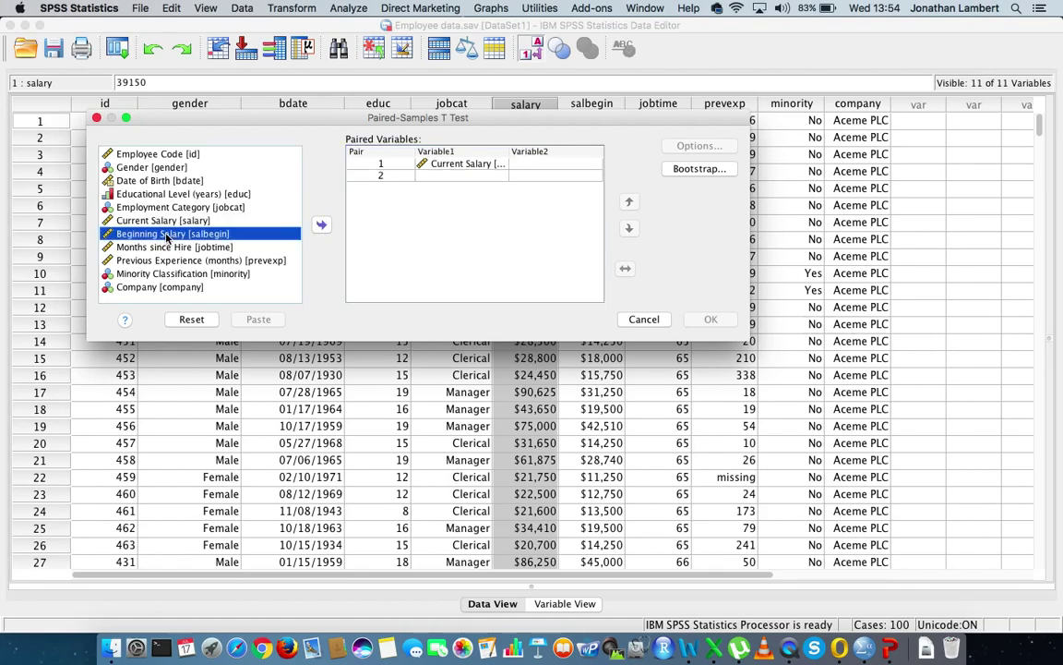
{"action": "left_click", "coordinate": [320, 226]}
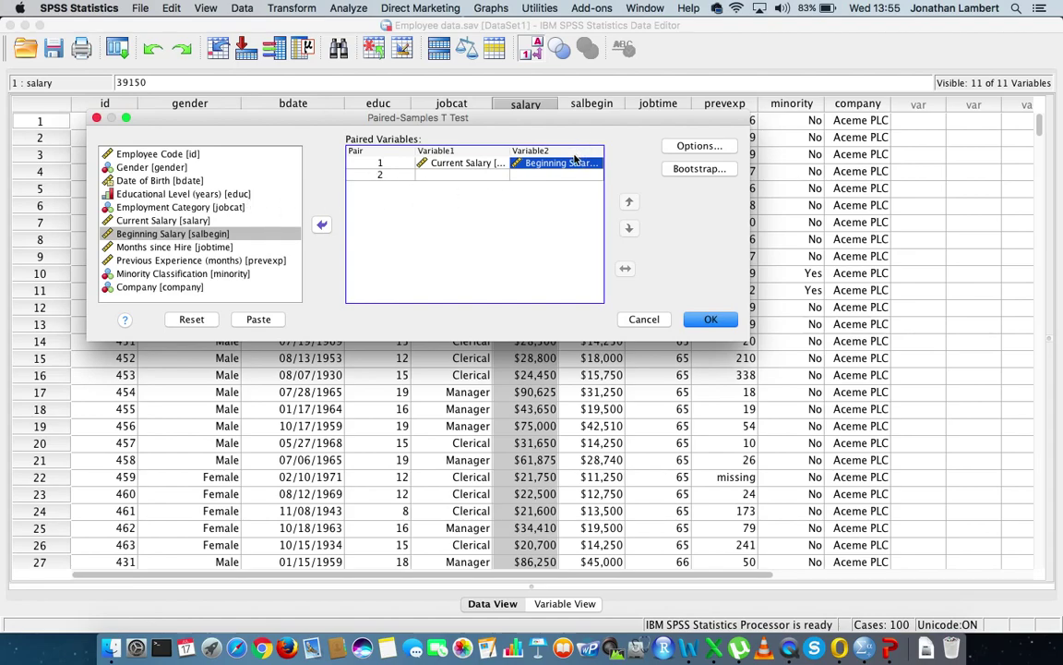
{"action": "left_click", "coordinate": [712, 320]}
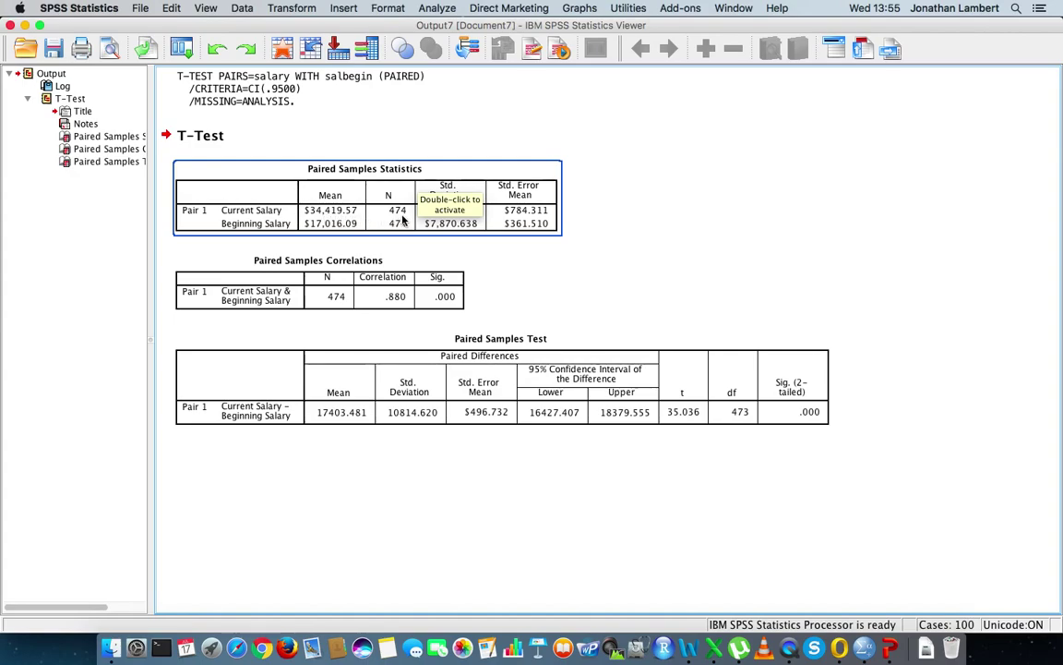
- Examine the Paired Samples Statistics and Paired Samples Correlations tables in the t-test output
{"action": "left_click", "coordinate": [502, 167]}
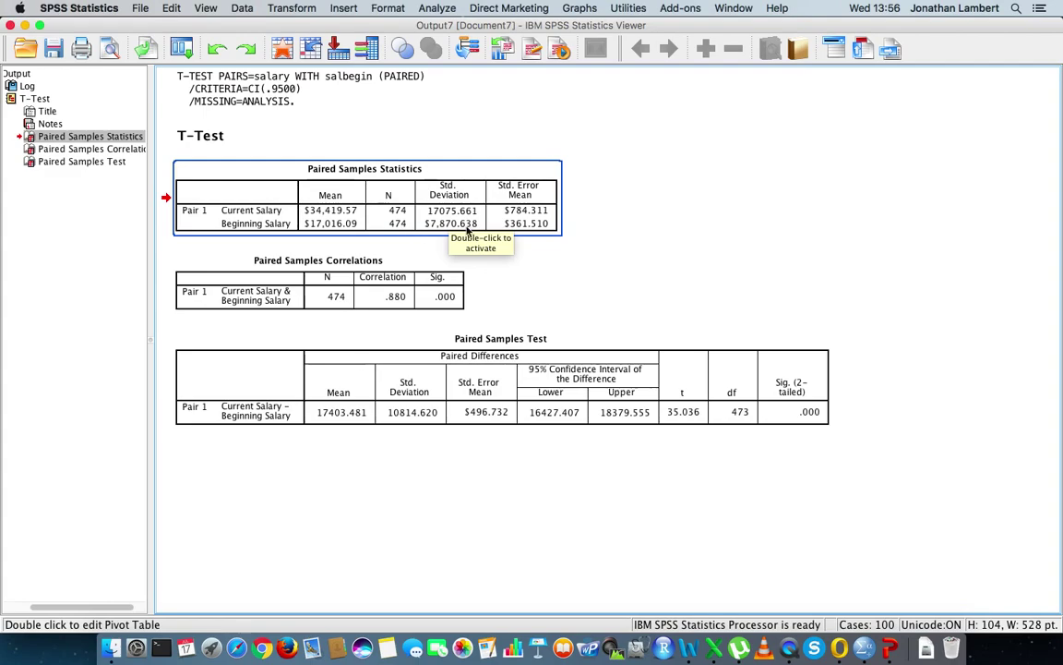
{"action": "left_click", "coordinate": [584, 269]}
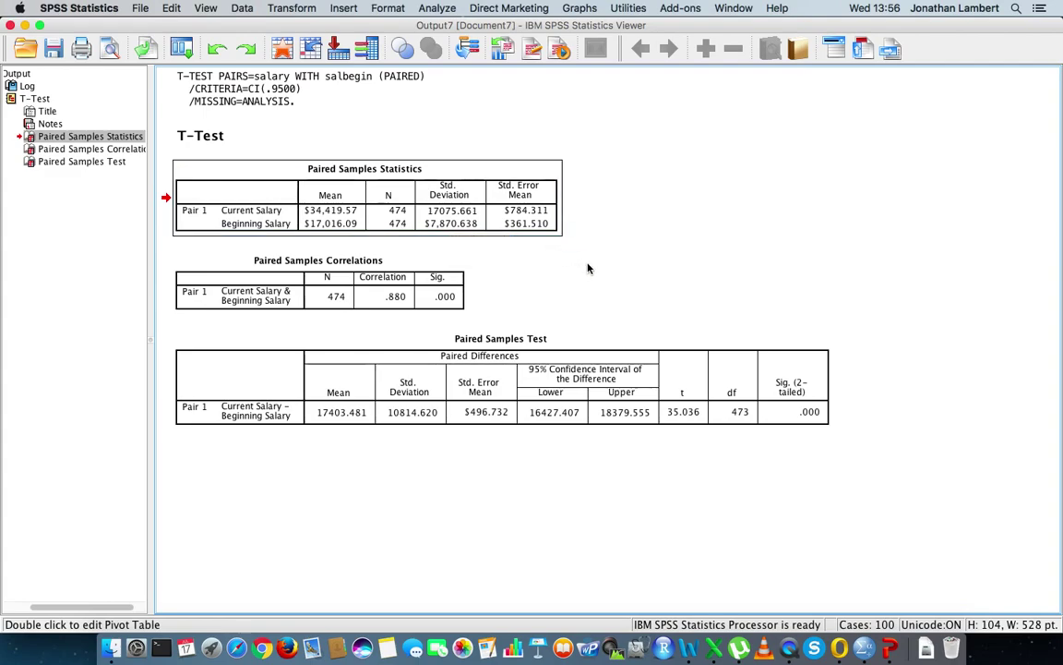
{"action": "left_click", "coordinate": [417, 279]}
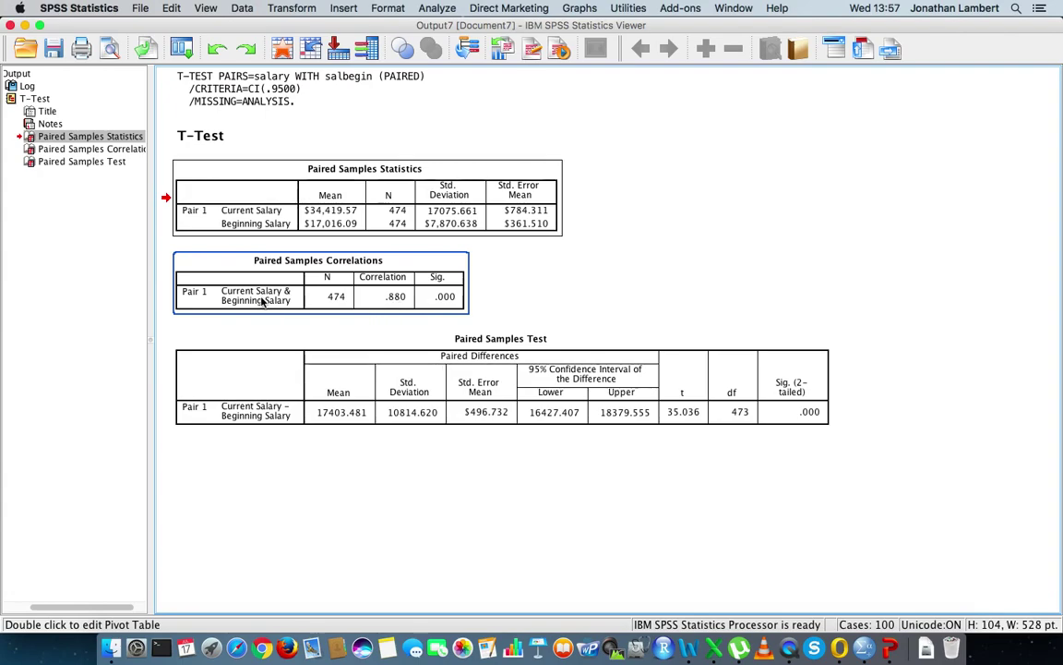
{"action": "left_click", "coordinate": [571, 278]}
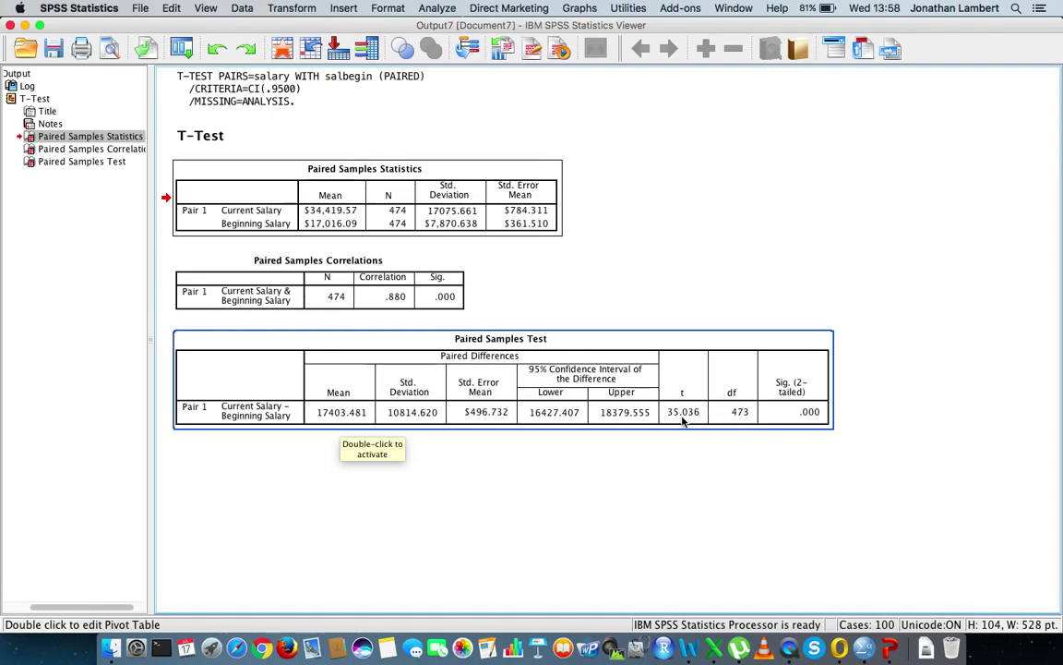
- Open the Paired Samples Test table for editing, inspect the unrounded two-tailed significance value, and close the table editor
{"action": "left_click", "coordinate": [812, 416]}
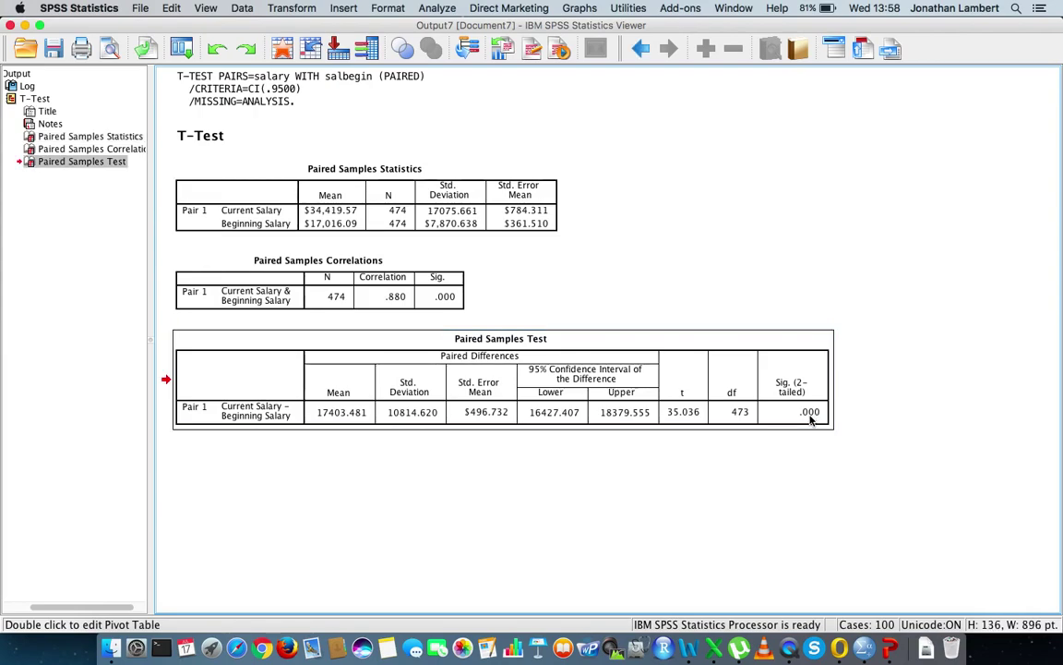
{"action": "double_click", "coordinate": [808, 414]}
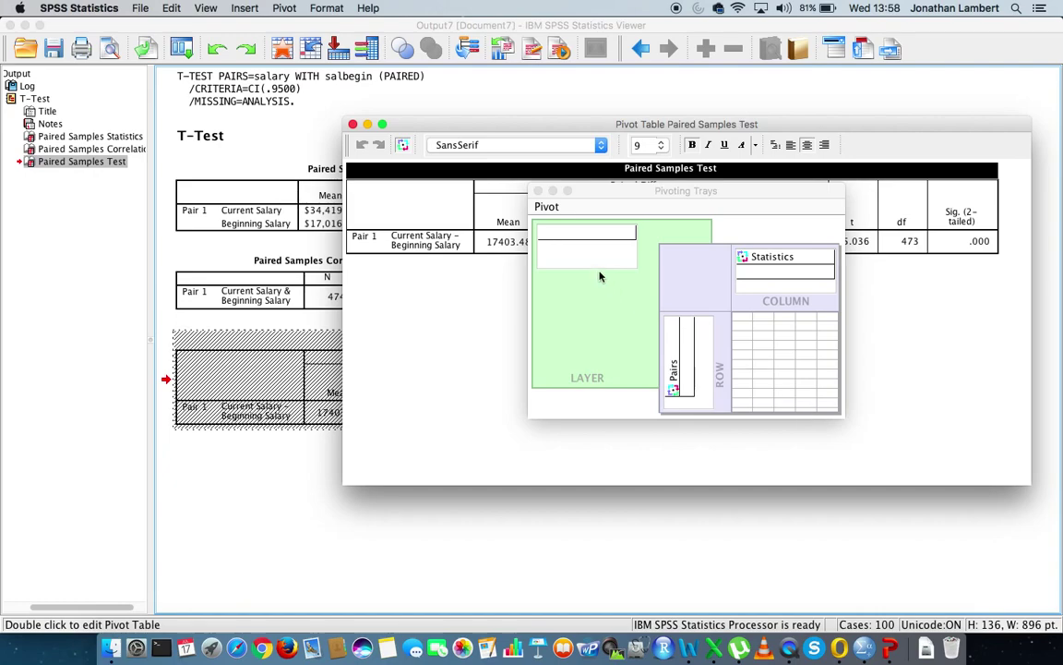
{"action": "left_click", "coordinate": [538, 191]}
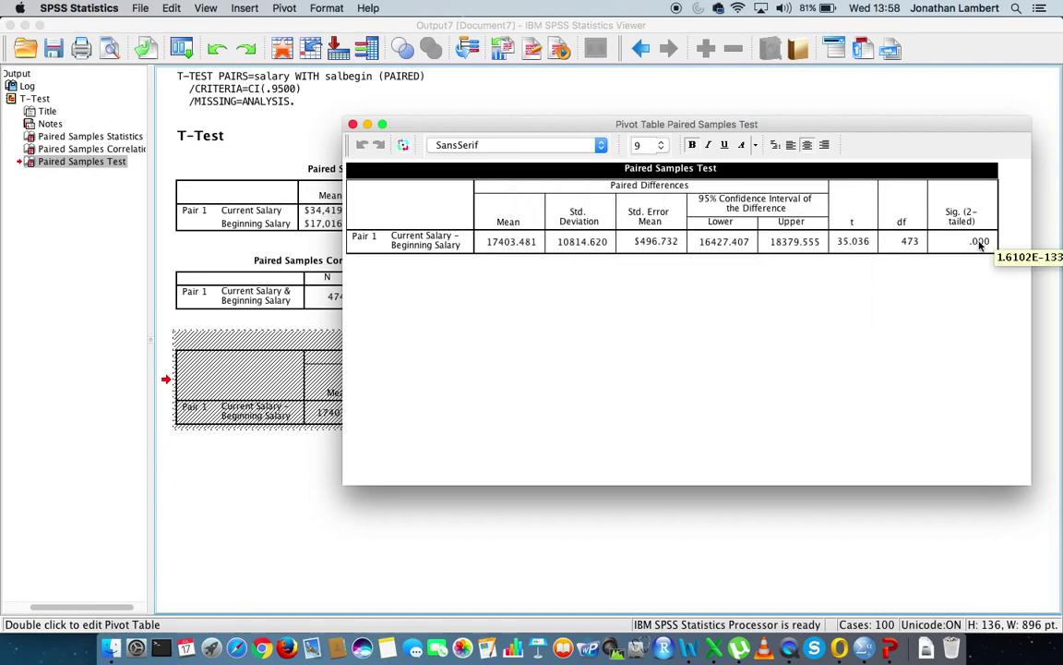
{"action": "left_click_drag", "start_coordinate": [832, 119], "coordinate": [673, 122]}
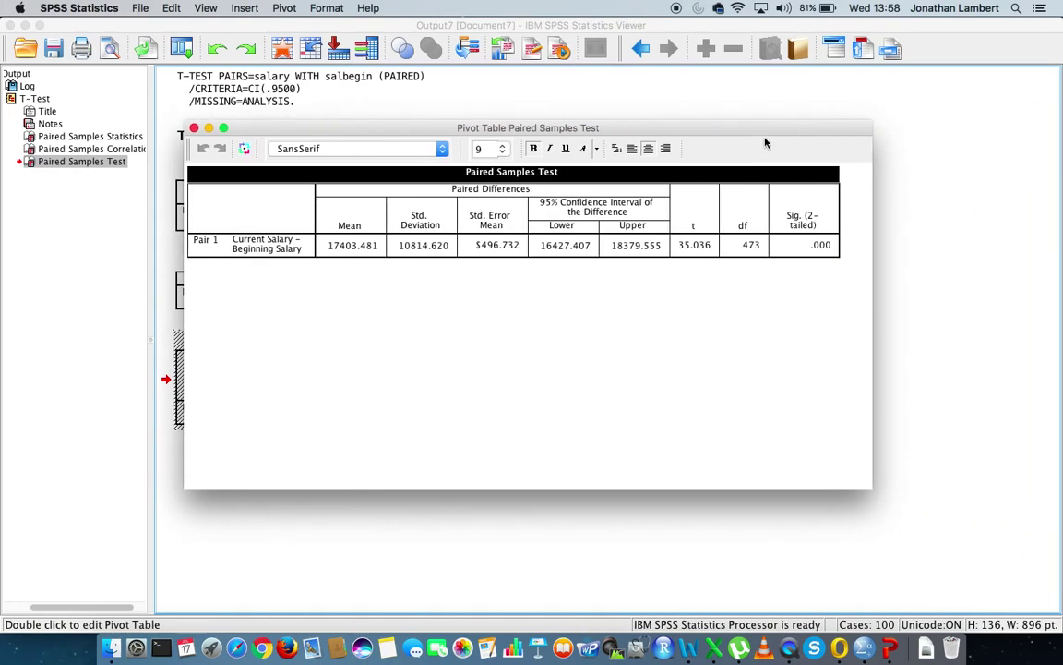
{"action": "mouse_move", "coordinate": [819, 247]}
{"action": "left_click", "coordinate": [194, 128]}
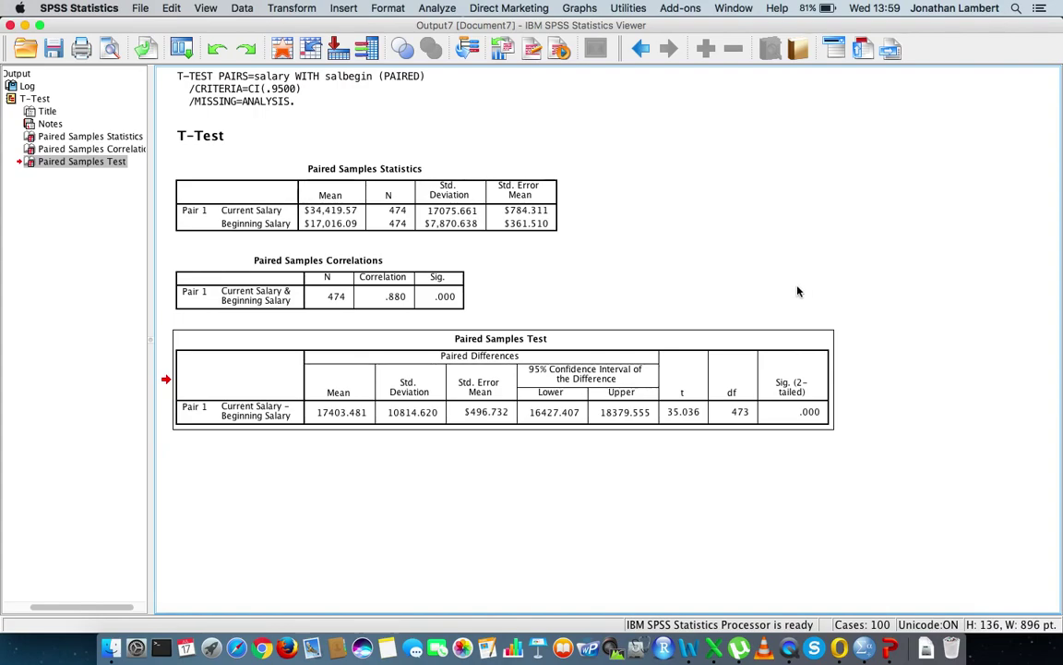
- Examine the mean difference, confidence interval and significance in the Paired Samples Test table alongside the salary means and their correlation
{"action": "left_click", "coordinate": [799, 391]}
{"action": "left_click", "coordinate": [231, 411]}
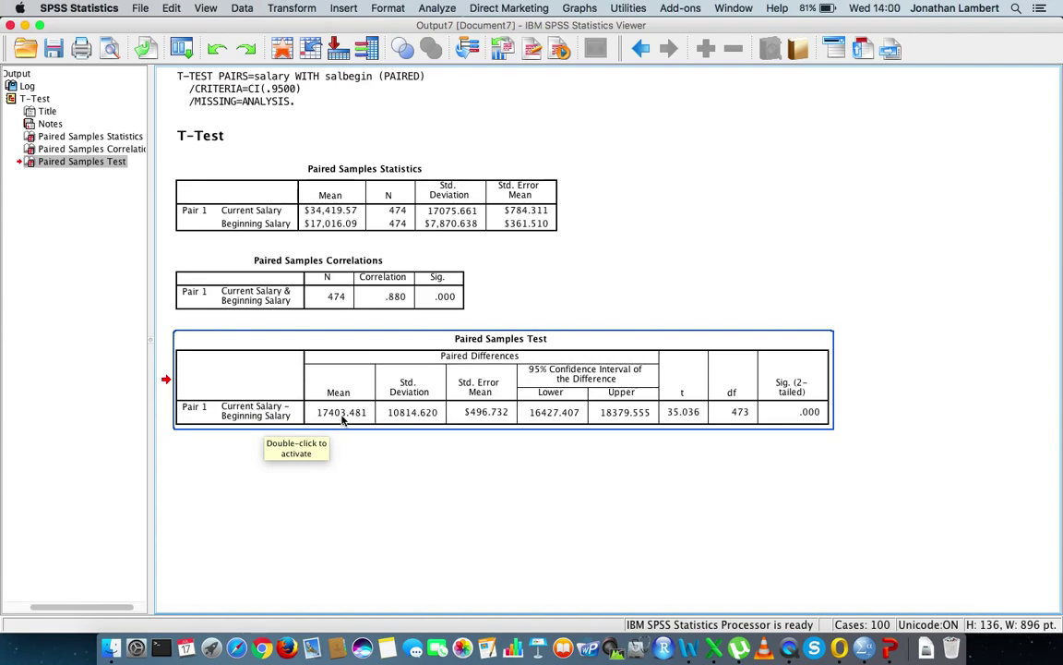
{"action": "left_click", "coordinate": [384, 474]}
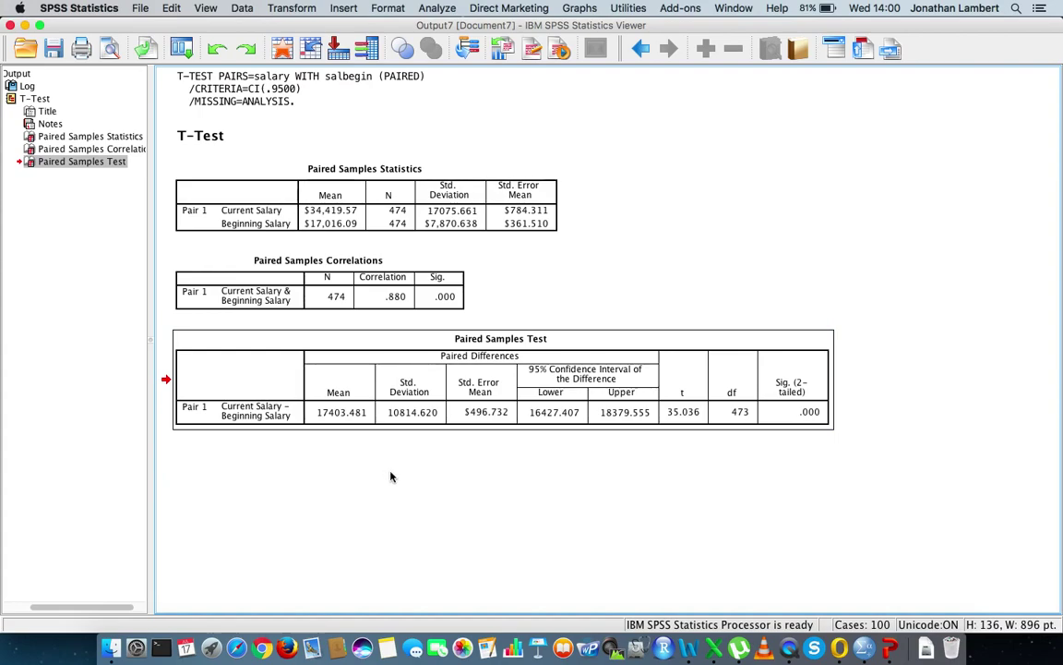
{"action": "left_click", "coordinate": [275, 416]}
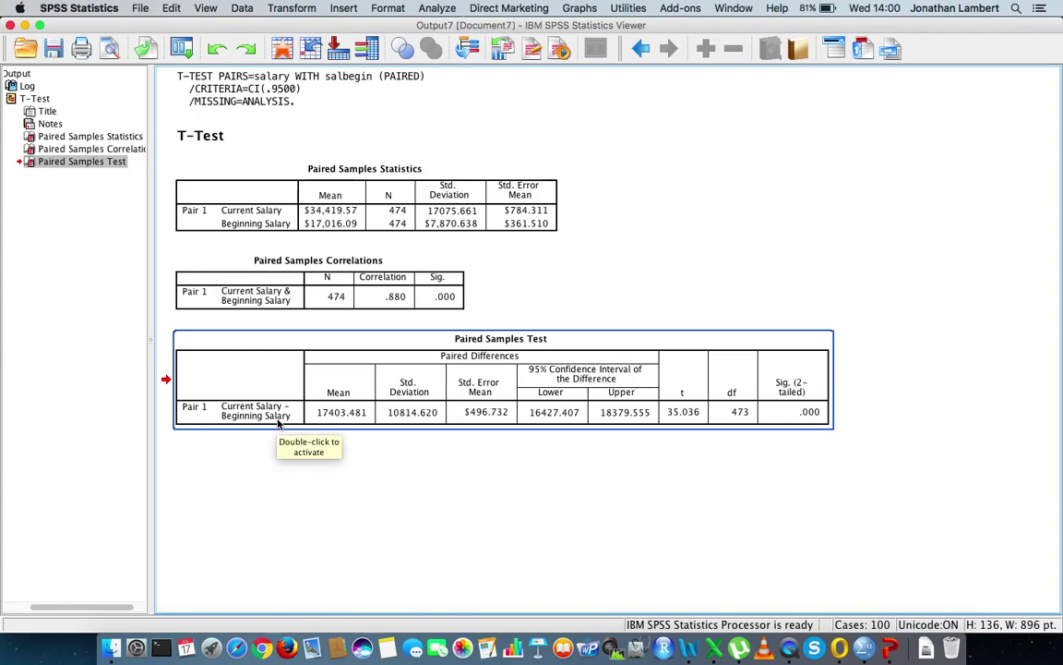
{"action": "left_click", "coordinate": [277, 422]}
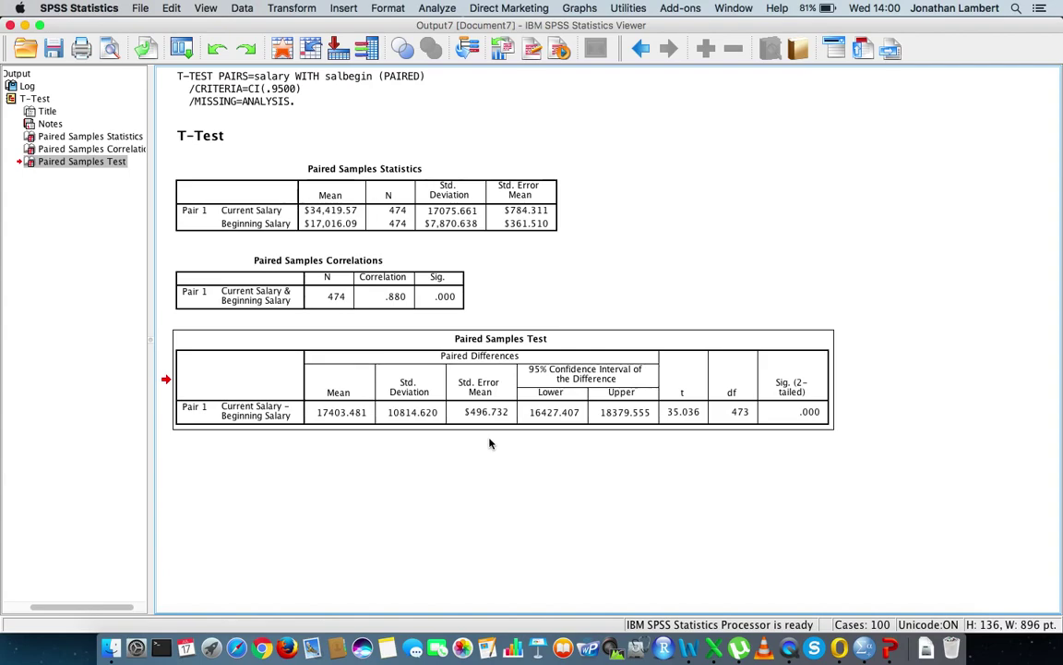
{"action": "left_click", "coordinate": [552, 416]}
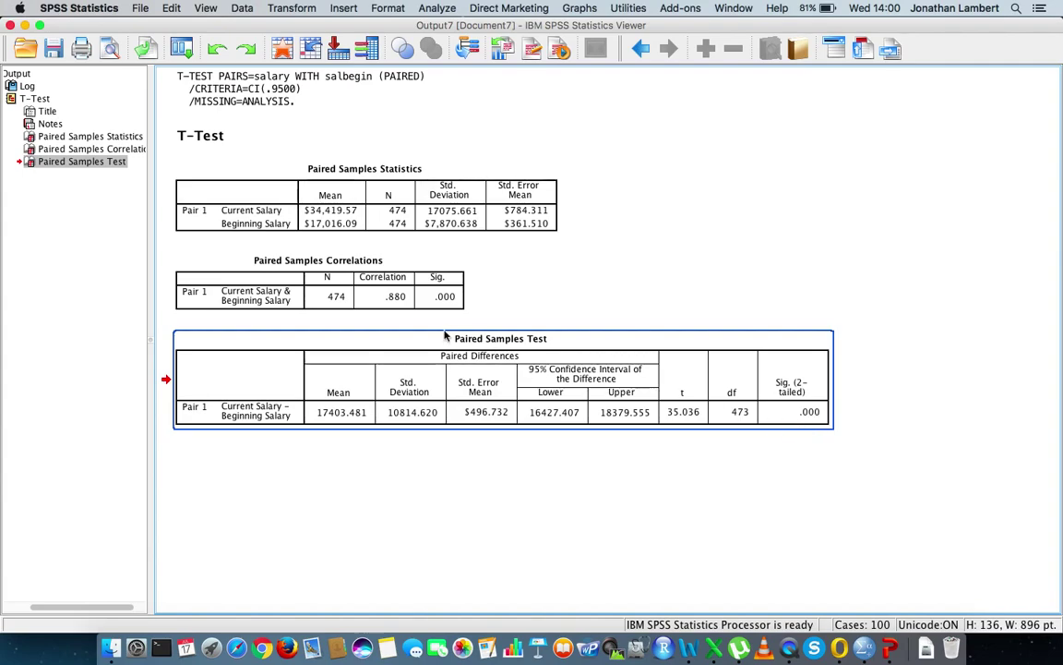
{"action": "left_click", "coordinate": [388, 259]}
{"action": "left_click", "coordinate": [347, 213]}
{"action": "left_click", "coordinate": [674, 256]}
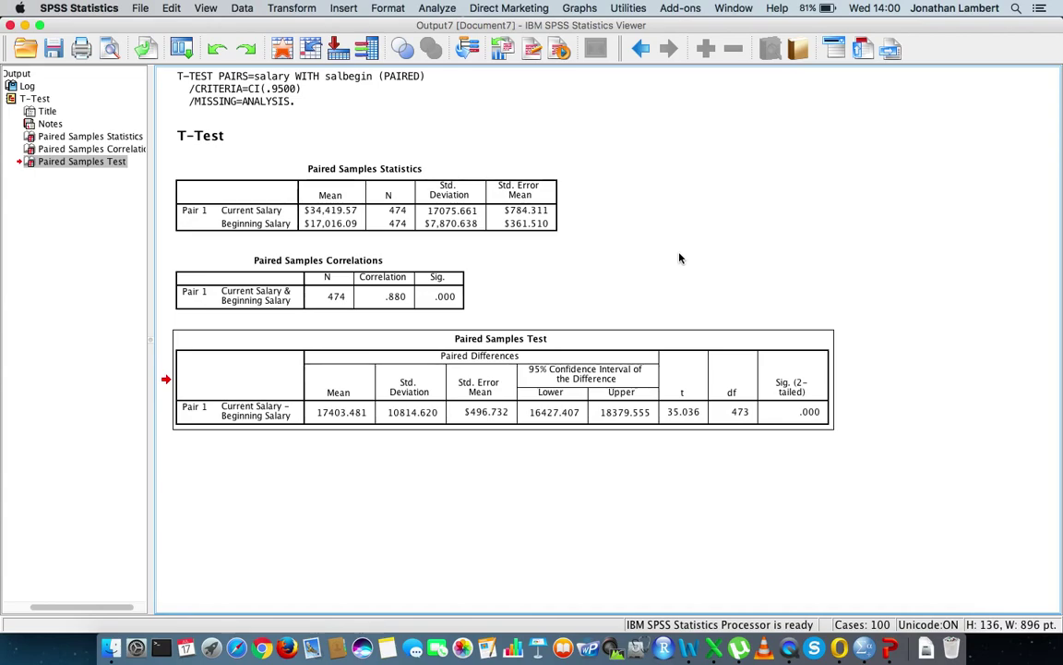
{"action": "left_click", "coordinate": [383, 270]}
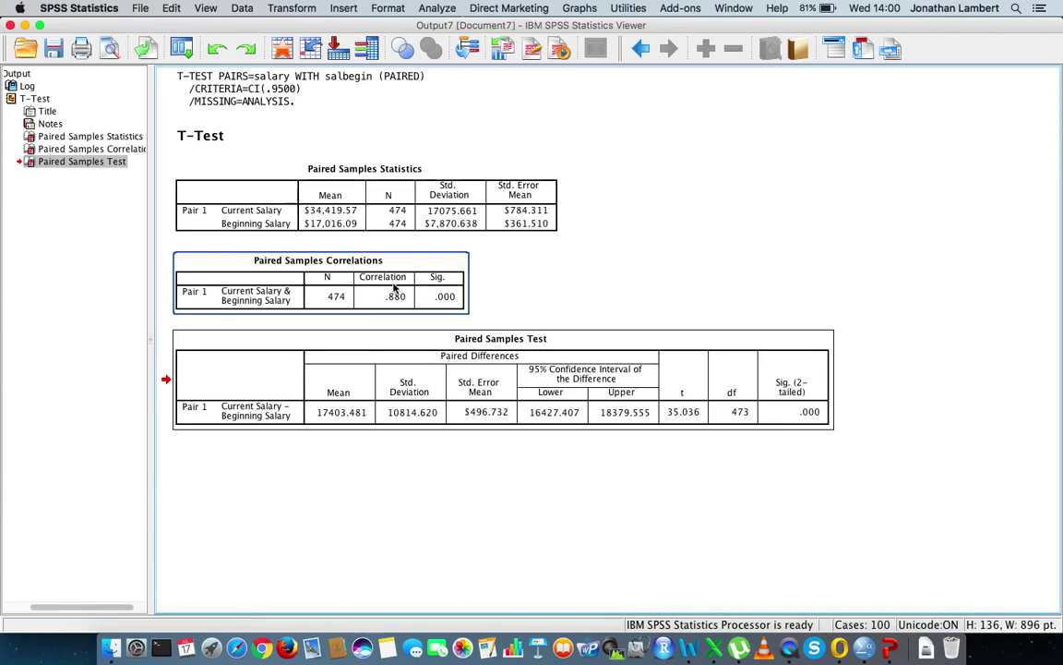